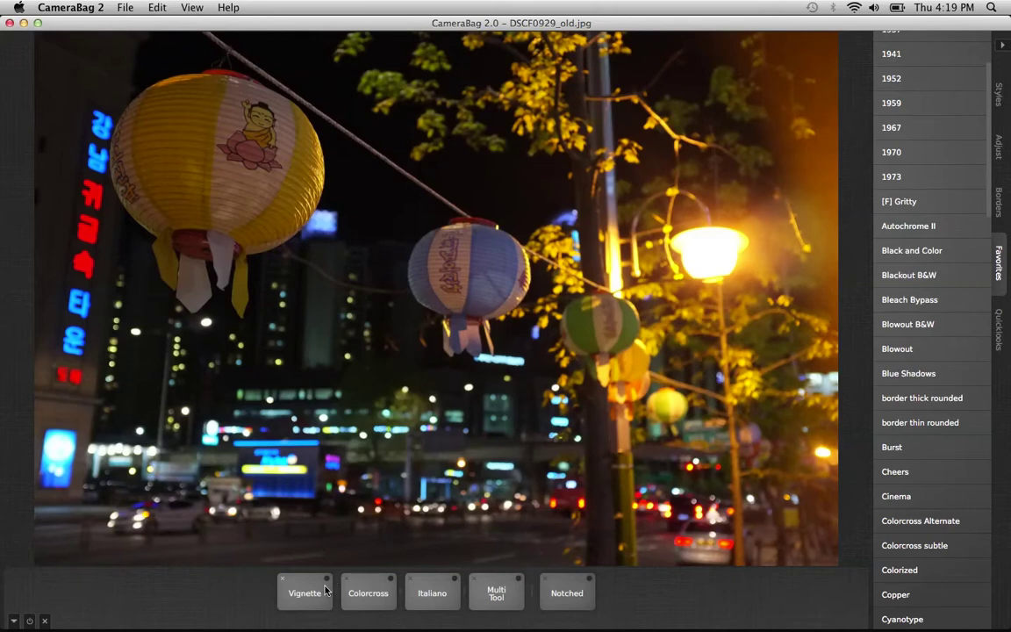
Toggle the Vignette tile on and off to compare, leaving the lantern photo's edges darkened.
{"action": "left_click", "coordinate": [325, 582]}
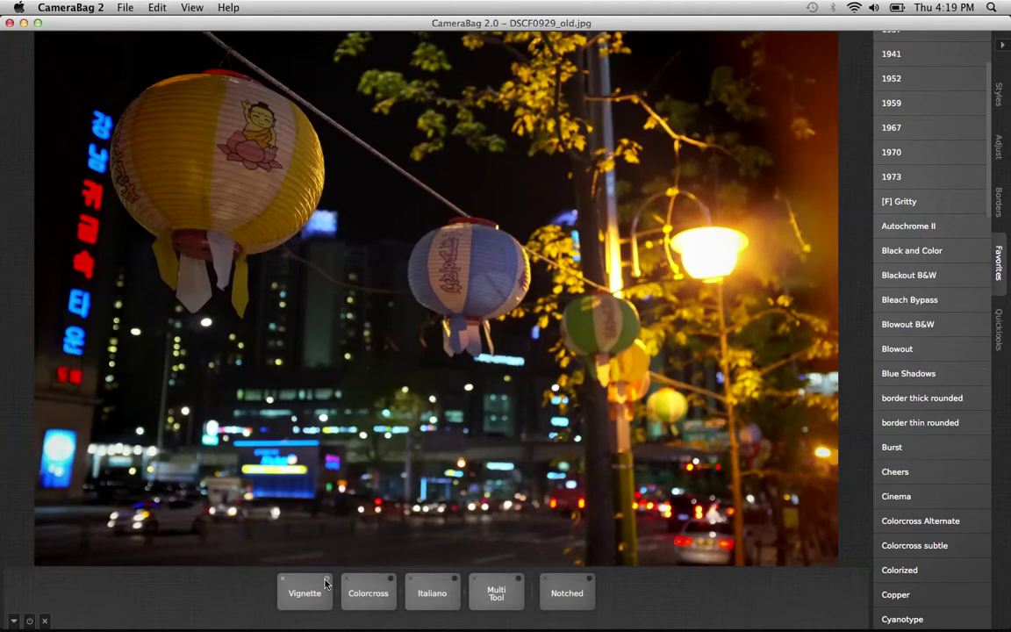
{"action": "left_click", "coordinate": [326, 583]}
{"action": "left_click", "coordinate": [326, 583]}
{"action": "left_click", "coordinate": [326, 582]}
{"action": "left_click", "coordinate": [326, 583]}
{"action": "left_click", "coordinate": [327, 583]}
{"action": "left_click", "coordinate": [326, 583]}
{"action": "left_click", "coordinate": [327, 583]}
{"action": "left_click", "coordinate": [327, 583]}
Raise the Colorcross Amount to about 100 and nudge its Remix slightly lower.
{"action": "left_click", "coordinate": [378, 592]}
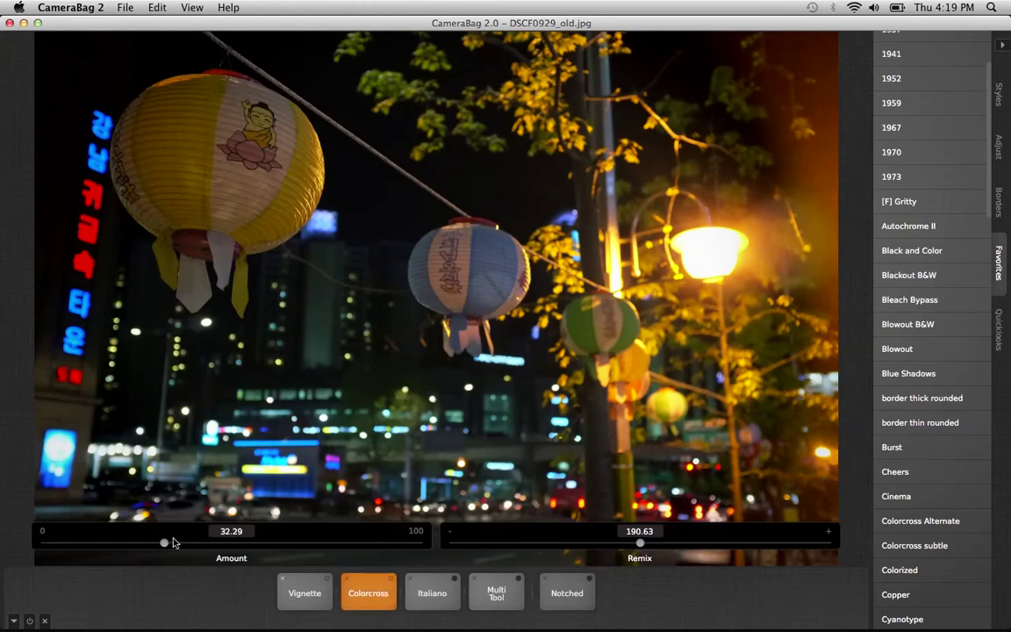
{"action": "mouse_move", "coordinate": [166, 545]}
{"action": "left_mouse_down"}
{"action": "mouse_move", "coordinate": [145, 545]}
{"action": "mouse_move", "coordinate": [424, 545]}
{"action": "mouse_move", "coordinate": [166, 547]}
{"action": "left_mouse_up"}
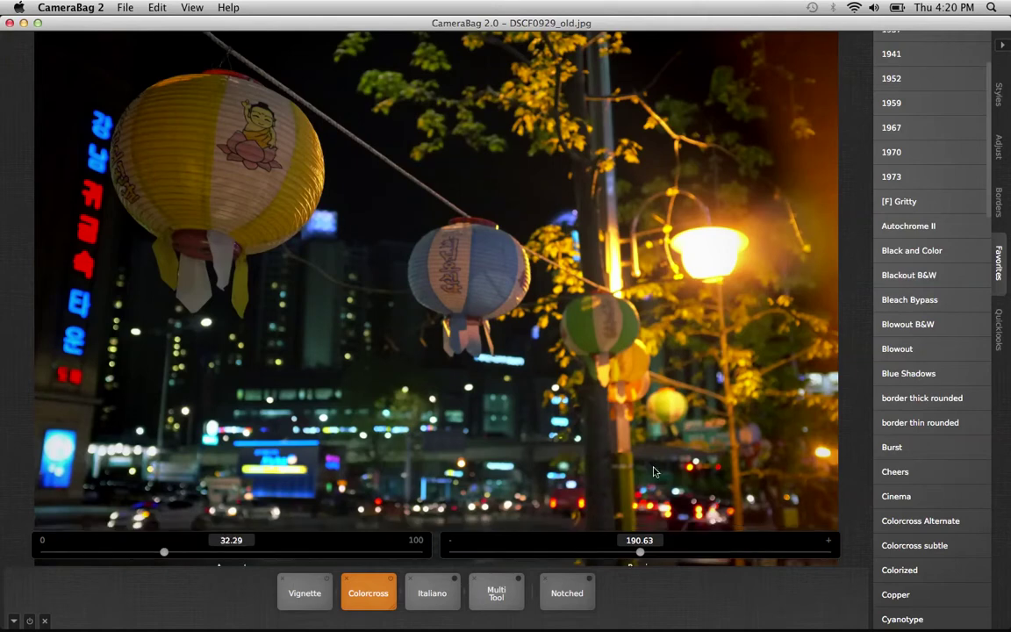
{"action": "left_click", "coordinate": [639, 543]}
{"action": "left_click_drag", "start_coordinate": [711, 546], "coordinate": [623, 551]}
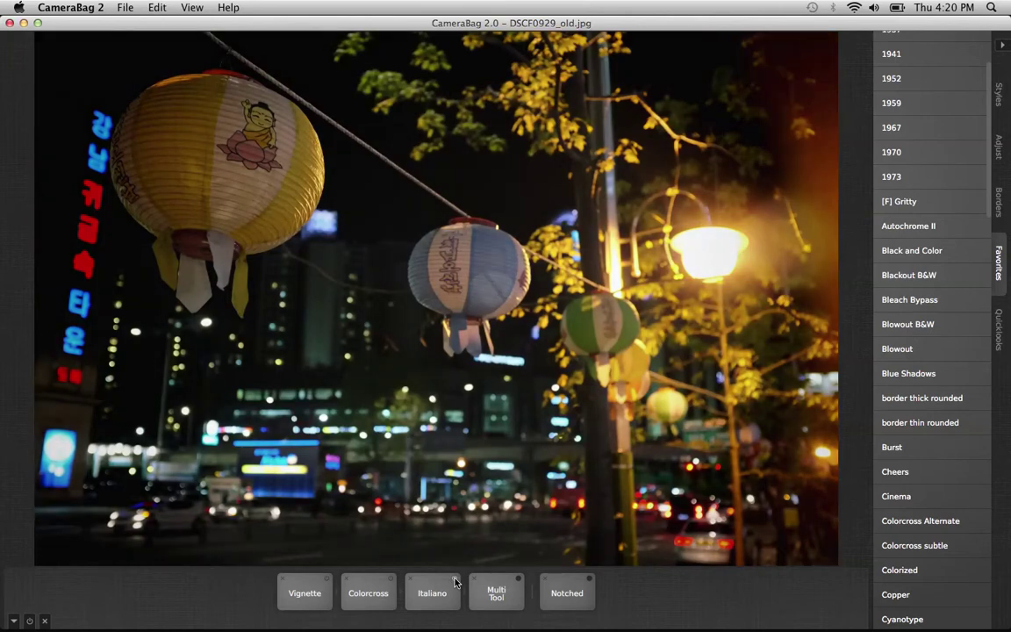
{"action": "left_click", "coordinate": [444, 585]}
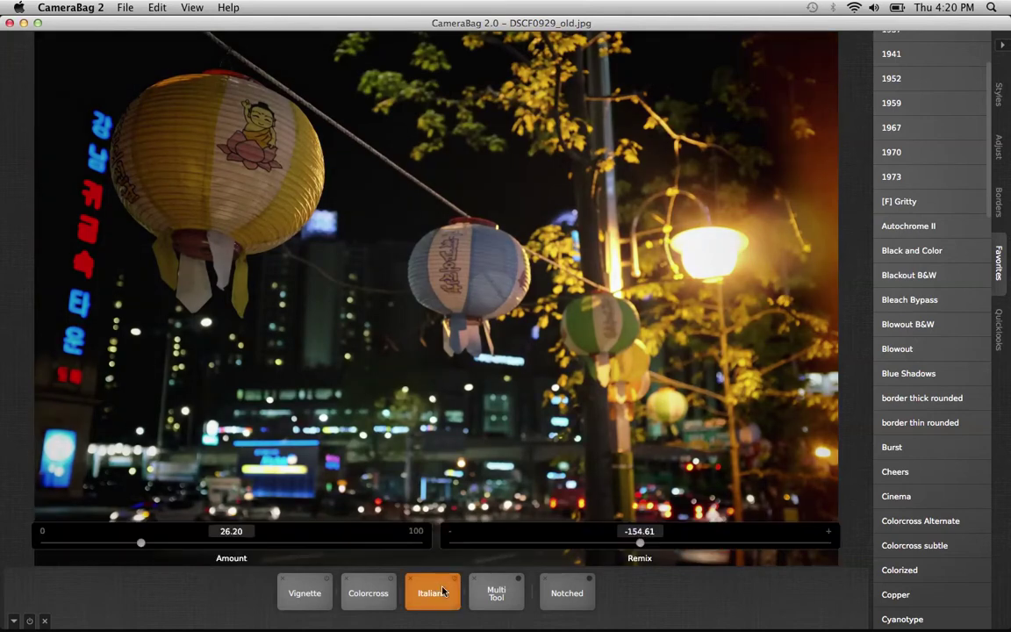
{"action": "left_click_drag", "start_coordinate": [141, 543], "coordinate": [424, 548]}
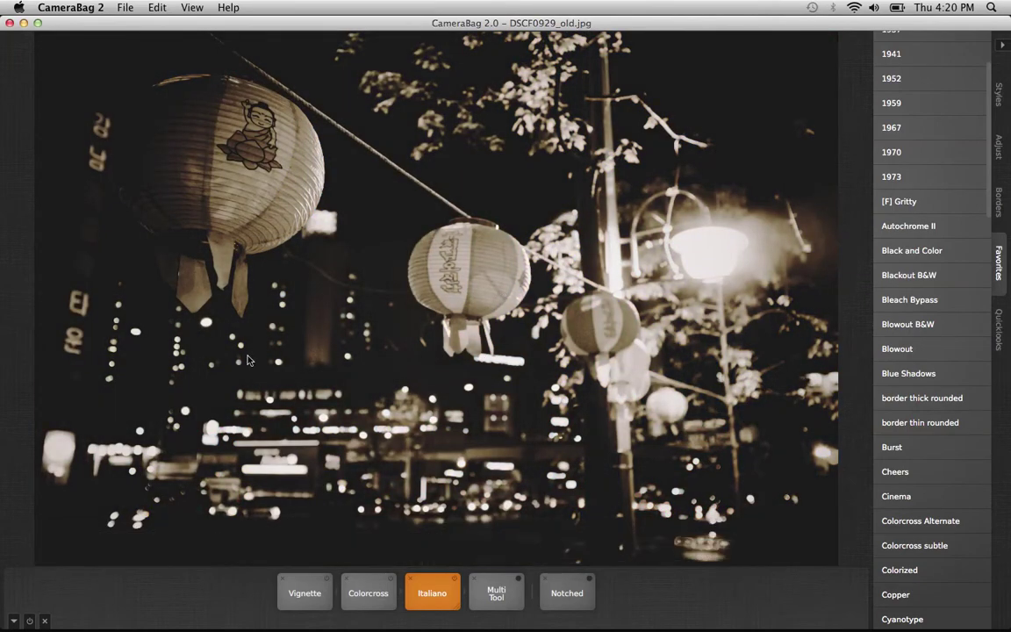
{"action": "mouse_move", "coordinate": [429, 604]}
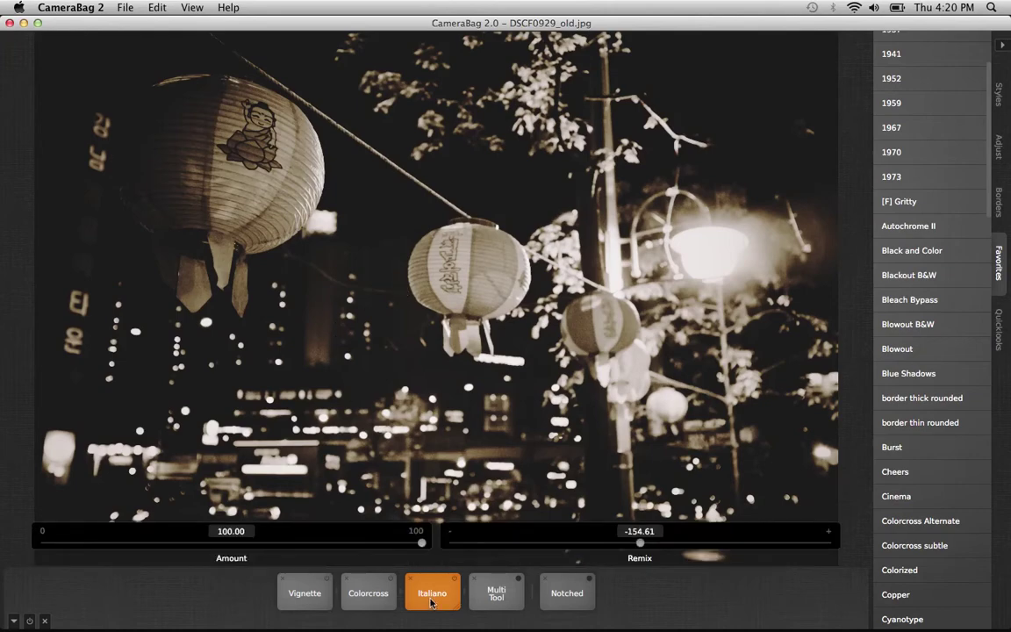
{"action": "left_click_drag", "start_coordinate": [421, 542], "coordinate": [140, 542]}
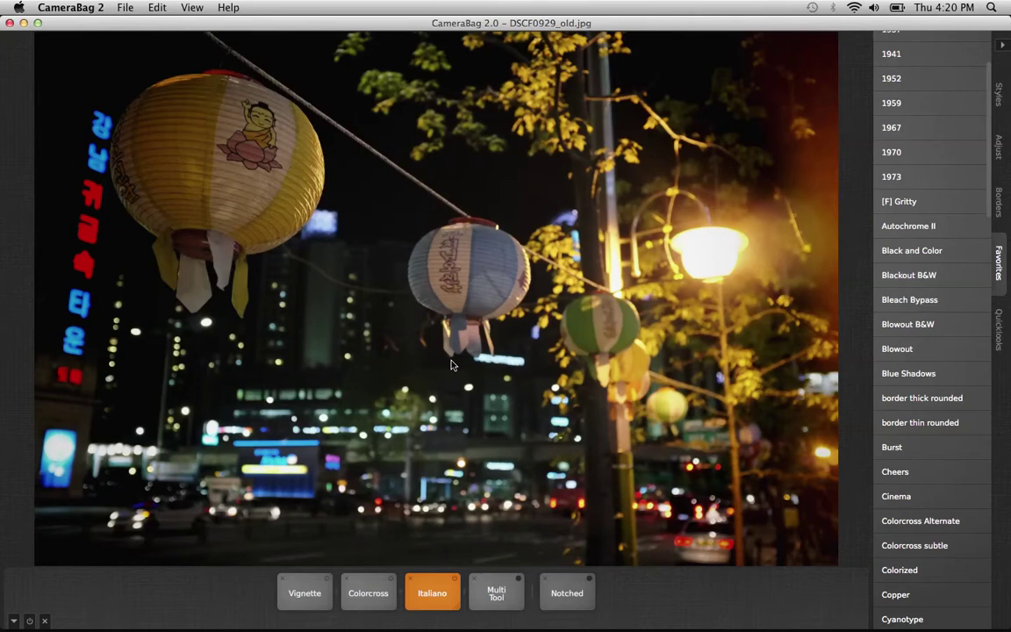
Show Multi Tool's adjustment tools list and toggle the Multi Tool tile to compare, leaving it on.
{"action": "left_click", "coordinate": [498, 600]}
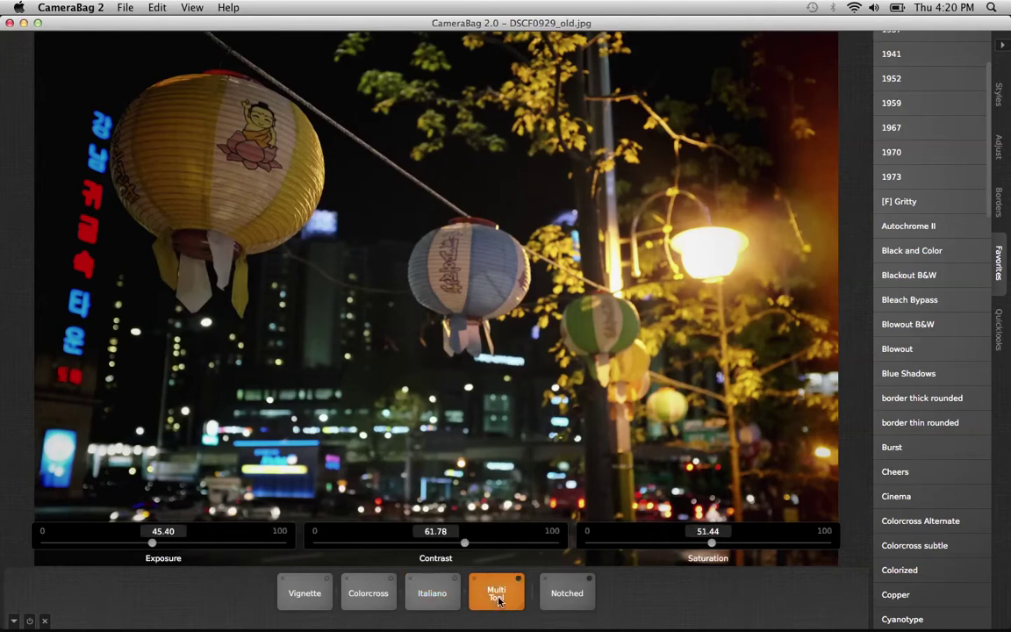
{"action": "left_click", "coordinate": [1000, 145]}
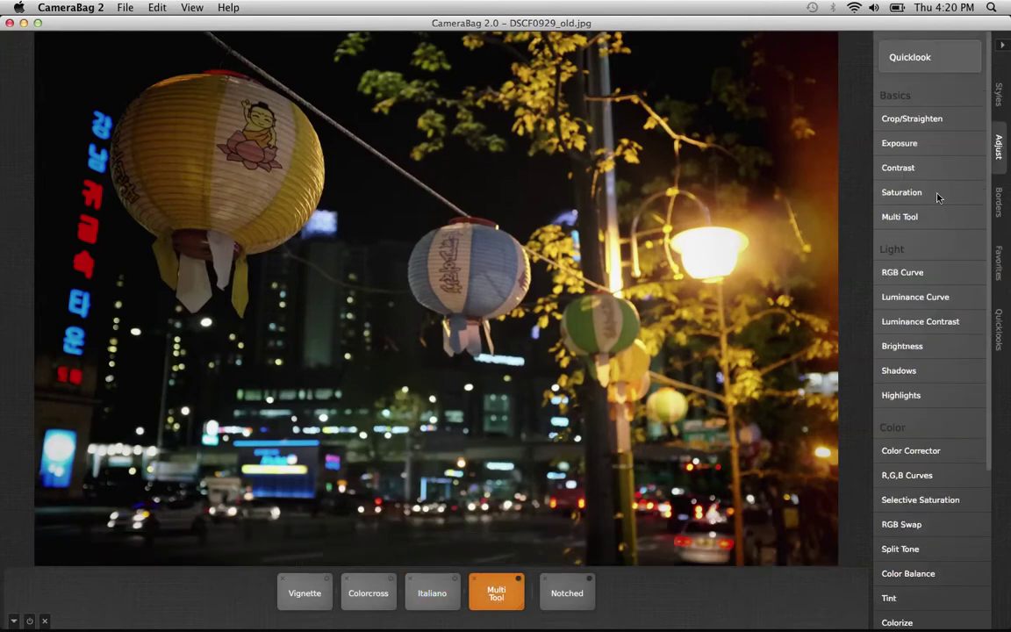
{"action": "mouse_move", "coordinate": [922, 217]}
{"action": "mouse_move", "coordinate": [499, 599]}
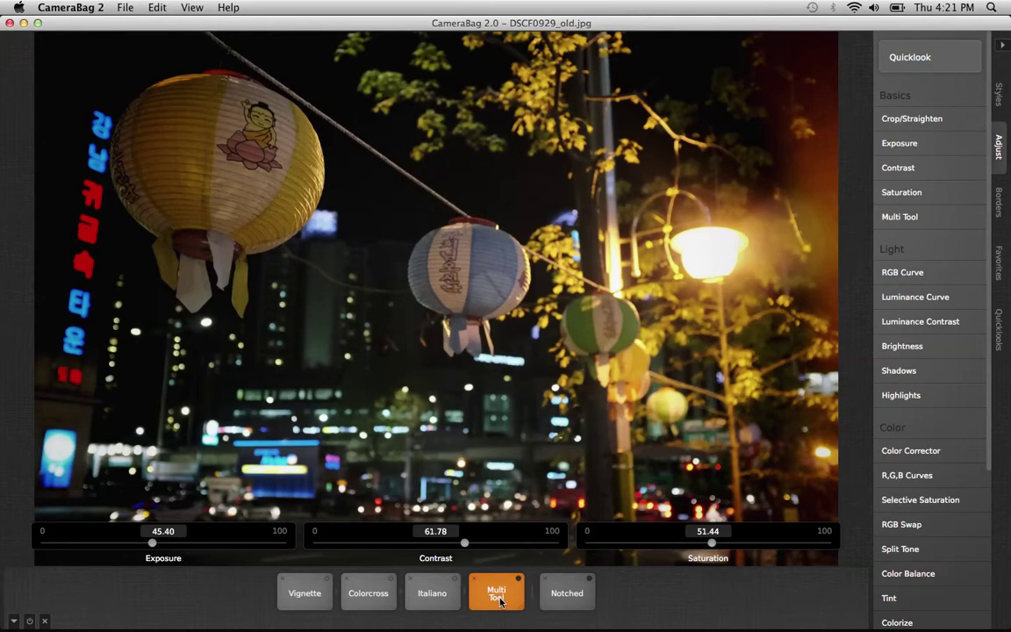
{"action": "left_click", "coordinate": [517, 583]}
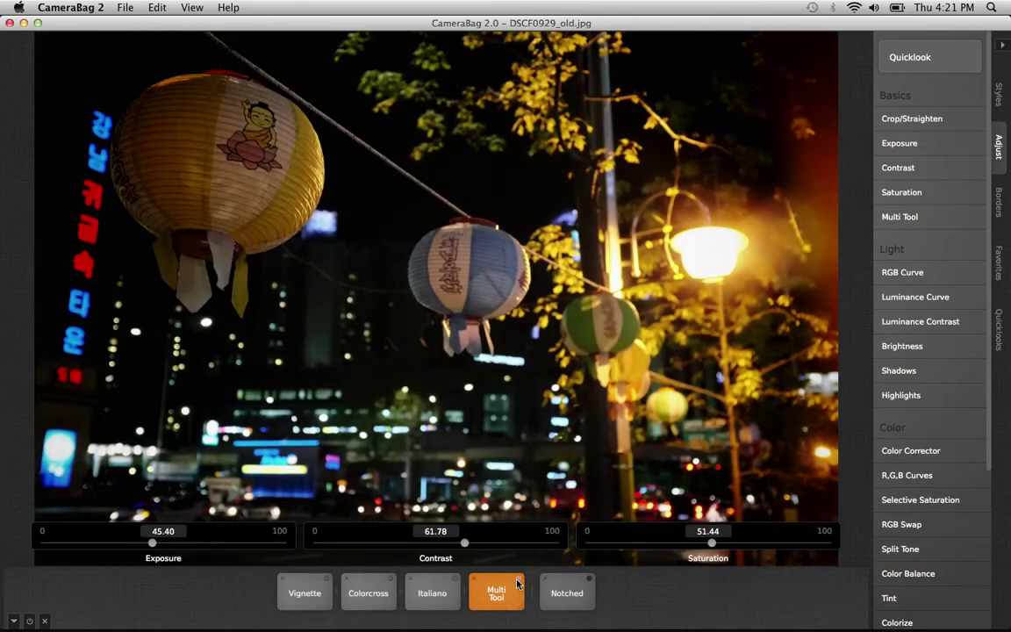
{"action": "left_click", "coordinate": [517, 583]}
{"action": "left_click", "coordinate": [517, 583]}
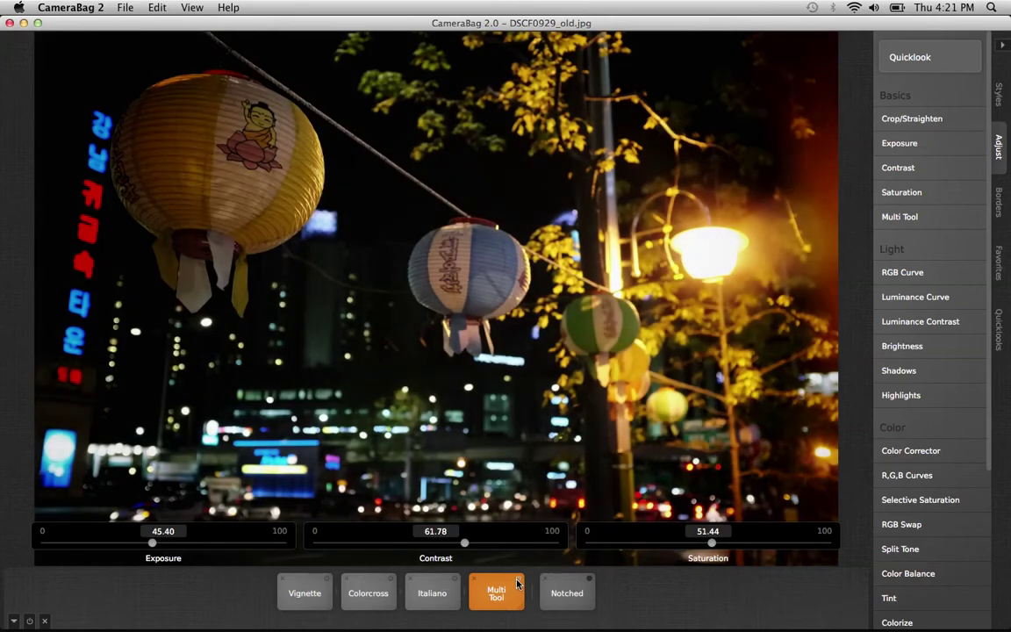
{"action": "left_click", "coordinate": [628, 592]}
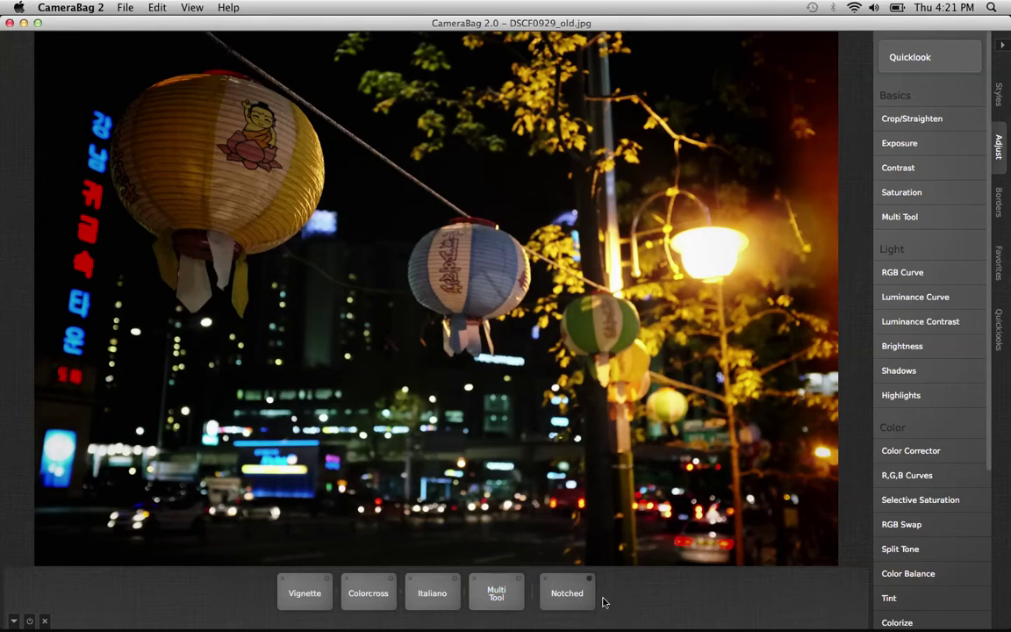
Compare the photo with Multi Tool off and on twice more, keeping it enabled with its settings closed.
{"action": "left_click", "coordinate": [509, 595]}
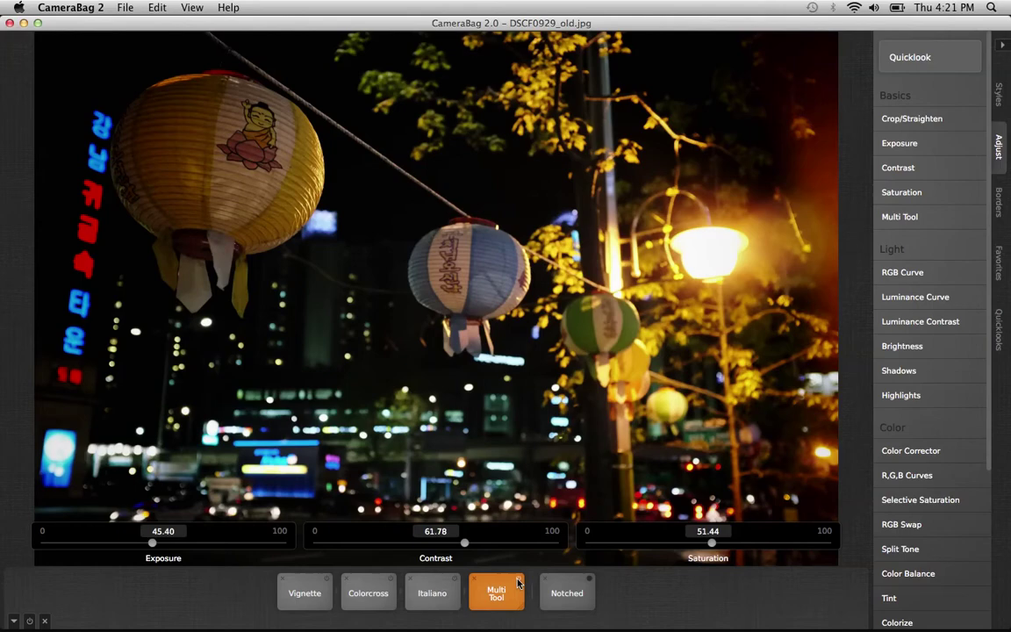
{"action": "left_click", "coordinate": [517, 581]}
{"action": "left_click", "coordinate": [518, 582]}
{"action": "left_click", "coordinate": [518, 582]}
{"action": "left_click", "coordinate": [518, 582]}
{"action": "left_click", "coordinate": [666, 601]}
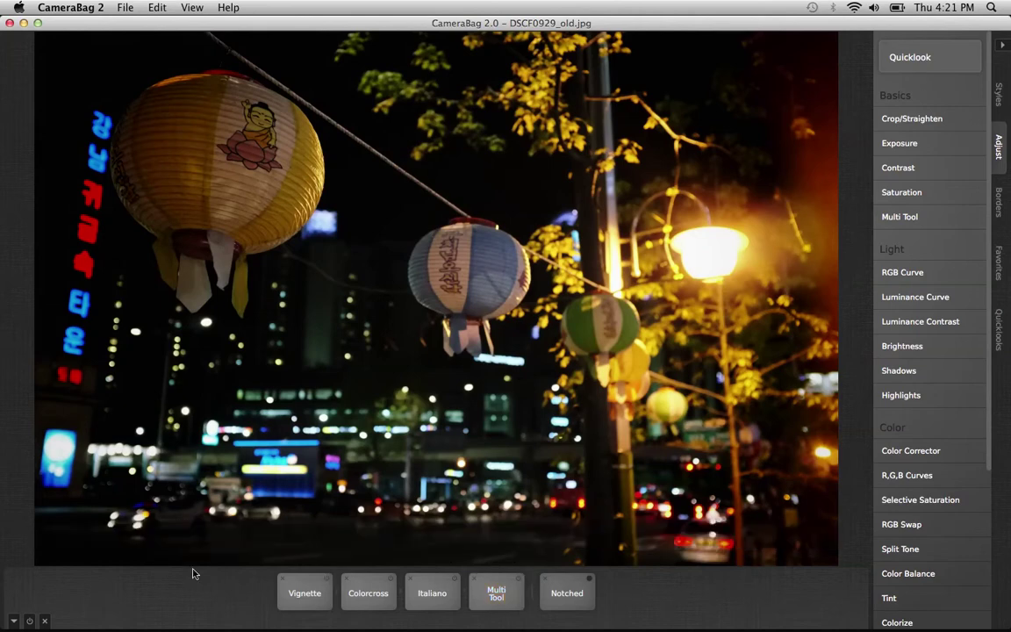
{"action": "left_click", "coordinate": [31, 621]}
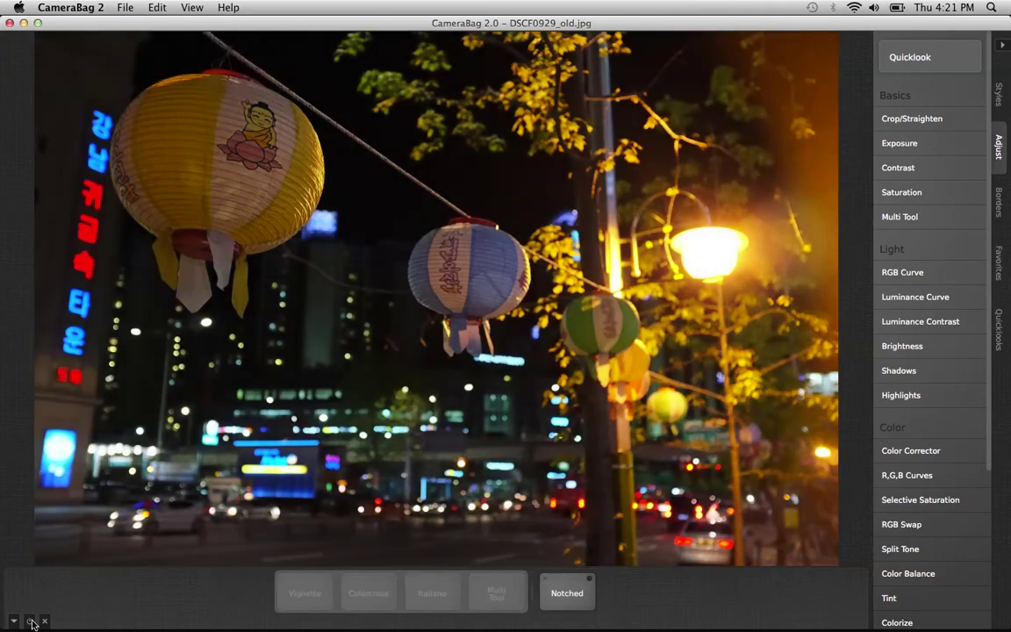
{"action": "left_click", "coordinate": [31, 621]}
{"action": "left_click", "coordinate": [31, 621]}
{"action": "left_click", "coordinate": [32, 621]}
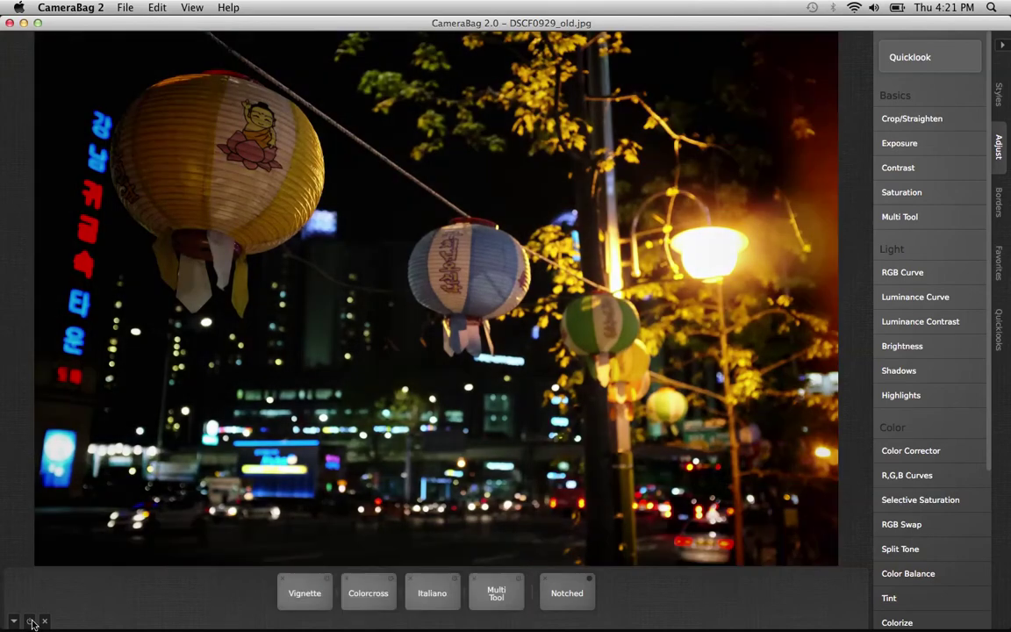
{"action": "left_click", "coordinate": [32, 621]}
{"action": "left_click", "coordinate": [32, 622]}
{"action": "left_click", "coordinate": [31, 622]}
{"action": "left_click", "coordinate": [31, 621]}
{"action": "left_click", "coordinate": [32, 621]}
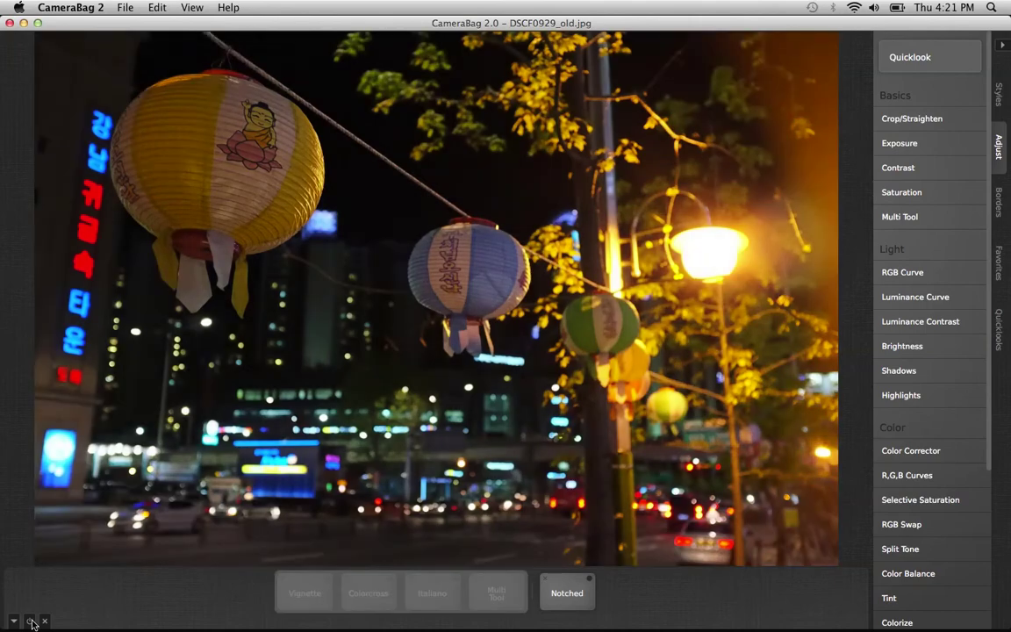
{"action": "left_click", "coordinate": [32, 621]}
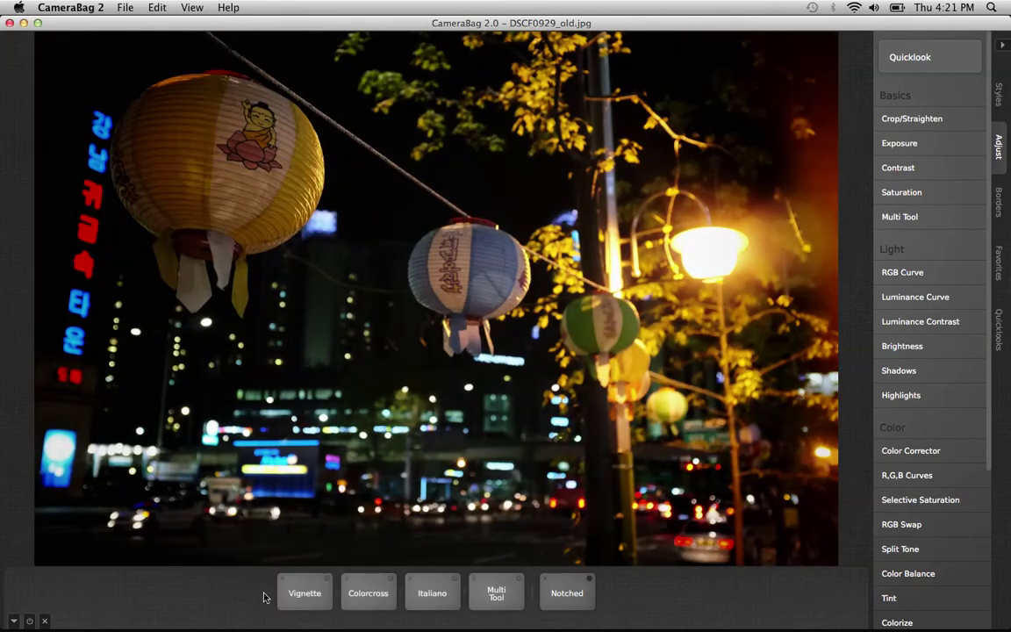
Enable the Notched film border, compare with the effects off and on, then show Favorites.
{"action": "left_click", "coordinate": [591, 580]}
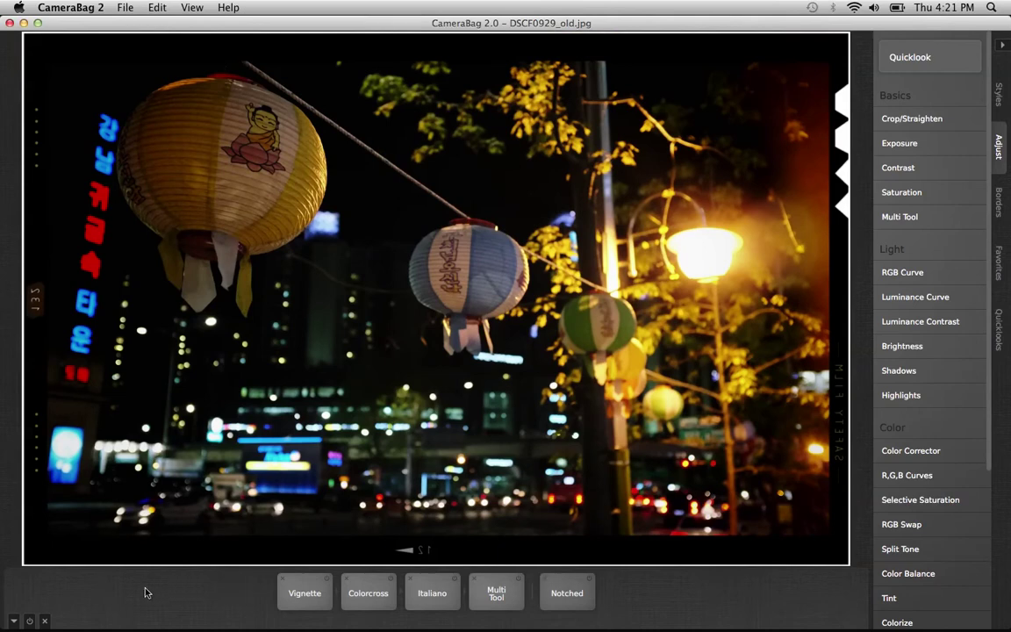
{"action": "left_click", "coordinate": [32, 619]}
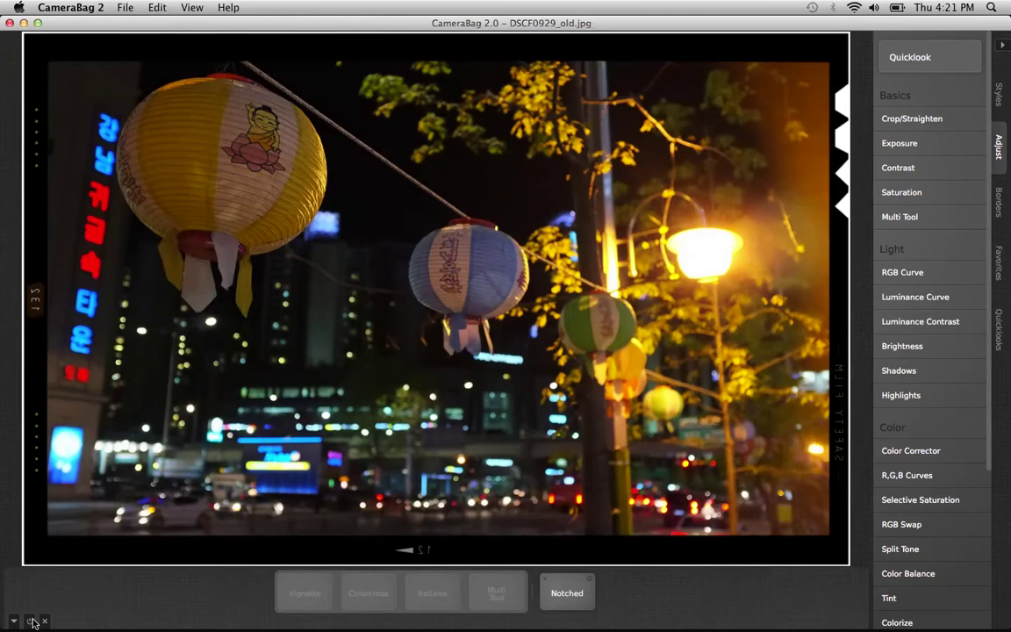
{"action": "left_click", "coordinate": [32, 621]}
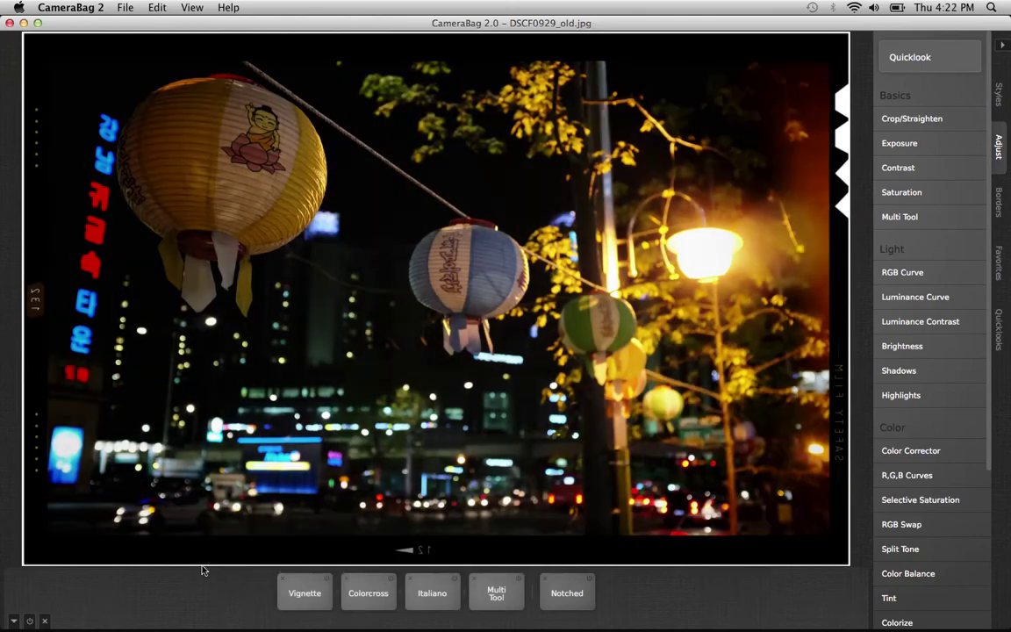
{"action": "left_click", "coordinate": [1001, 260]}
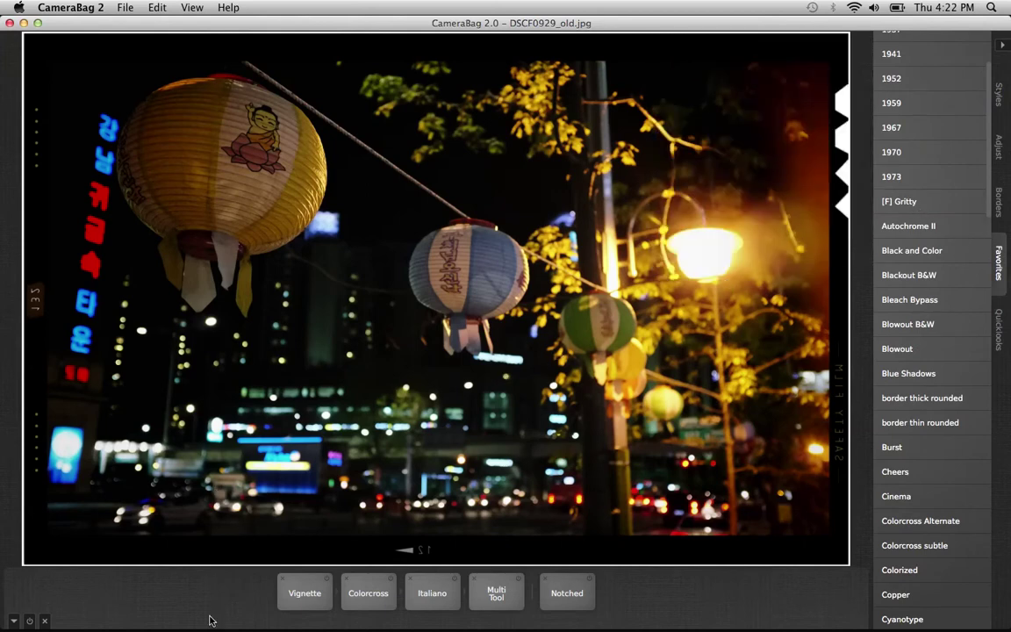
{"action": "key", "text": "super+Right"}
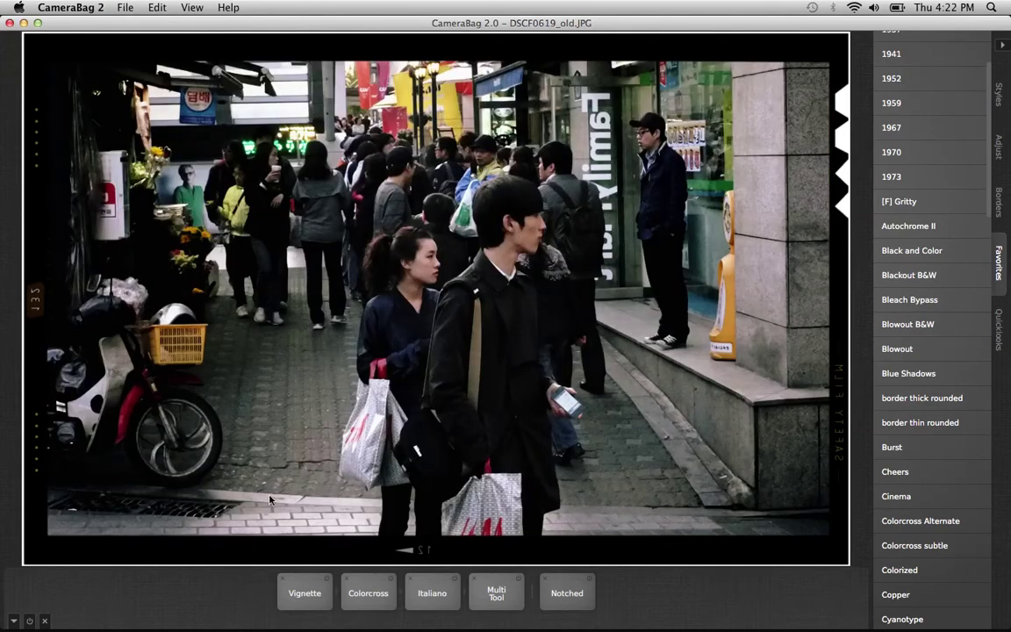
{"action": "left_click", "coordinate": [31, 622]}
{"action": "left_click", "coordinate": [32, 623]}
{"action": "left_click", "coordinate": [32, 624]}
{"action": "key", "text": "super+Right"}
{"action": "key", "text": "super+Right"}
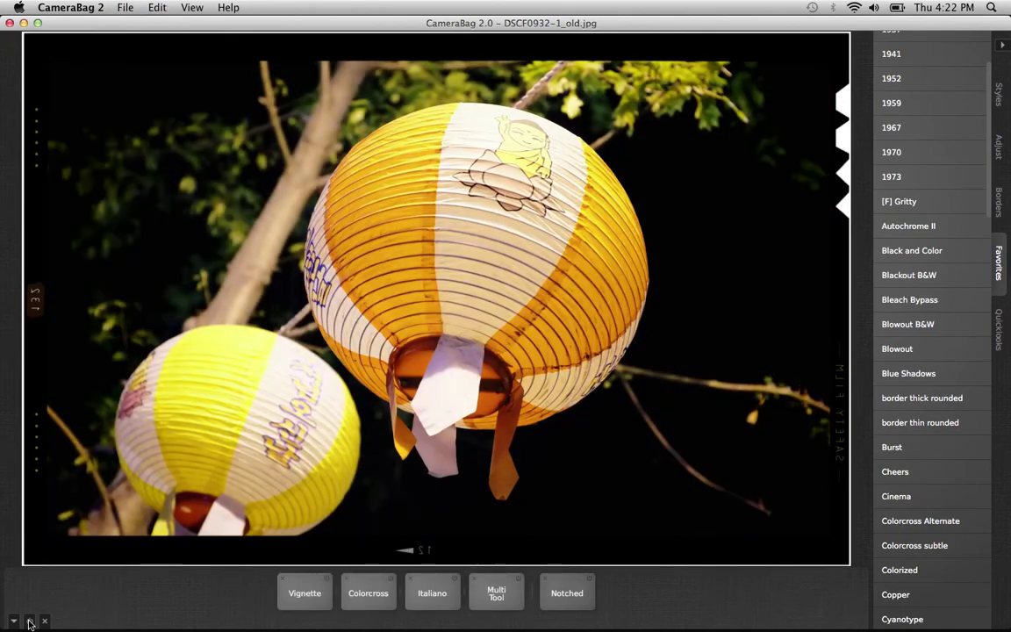
{"action": "key", "text": "super+Right"}
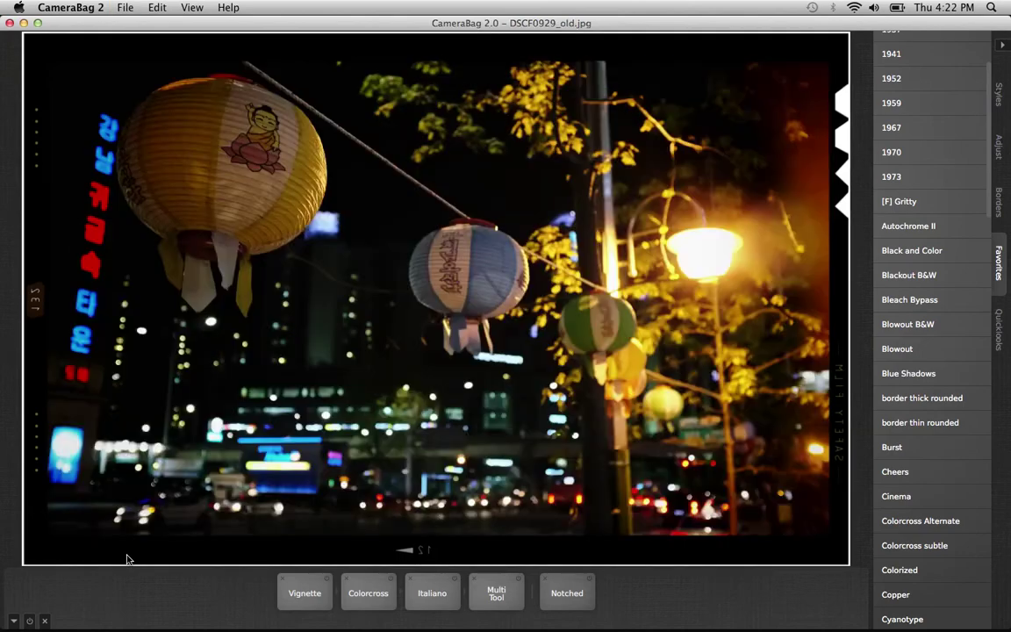